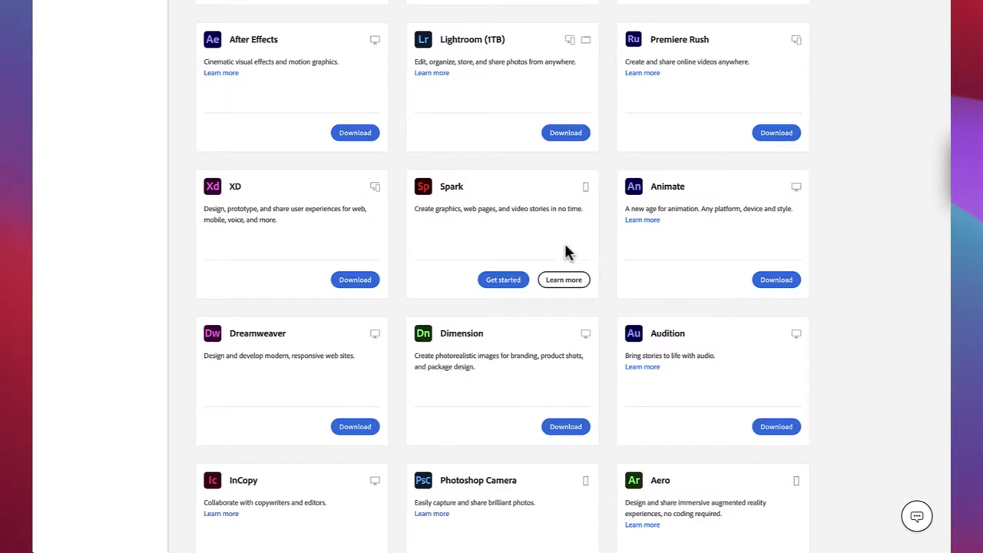
Step: Launch the Spark web app from its Creative Cloud card and enter the app
left_click(503, 282)
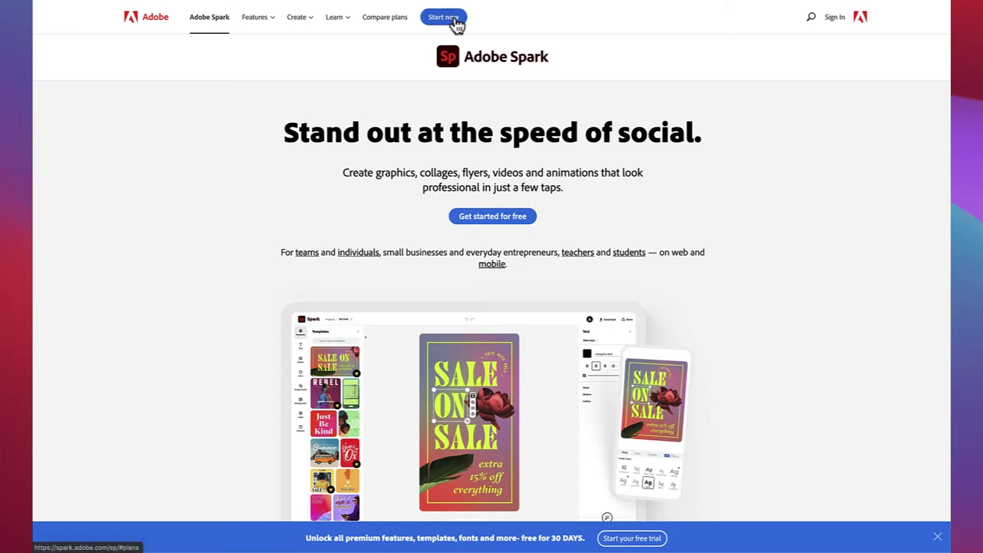
left_click(453, 23)
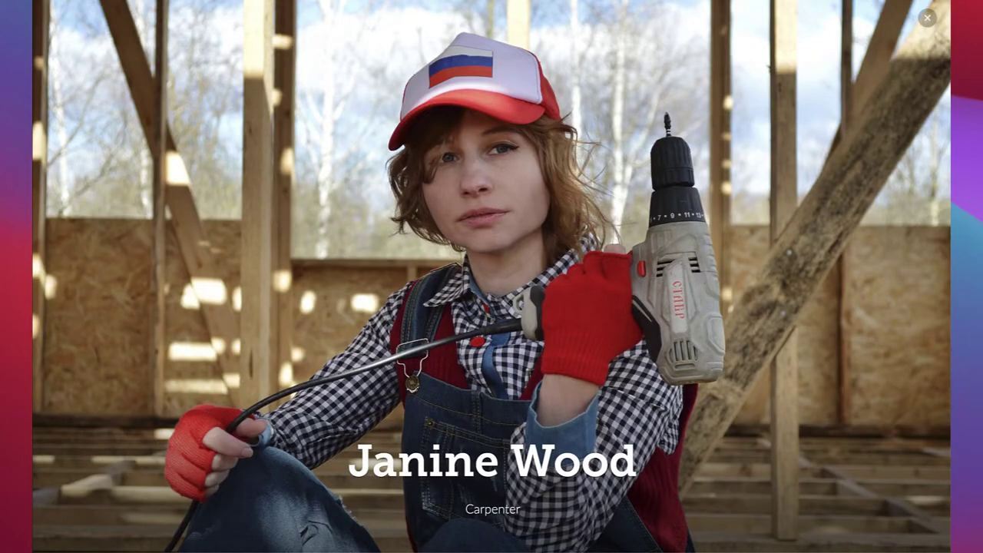
scroll(606, 165, "down", 15)
scroll(605, 166, "down", 15)
scroll(605, 166, "down", 15)
scroll(606, 166, "down", 15)
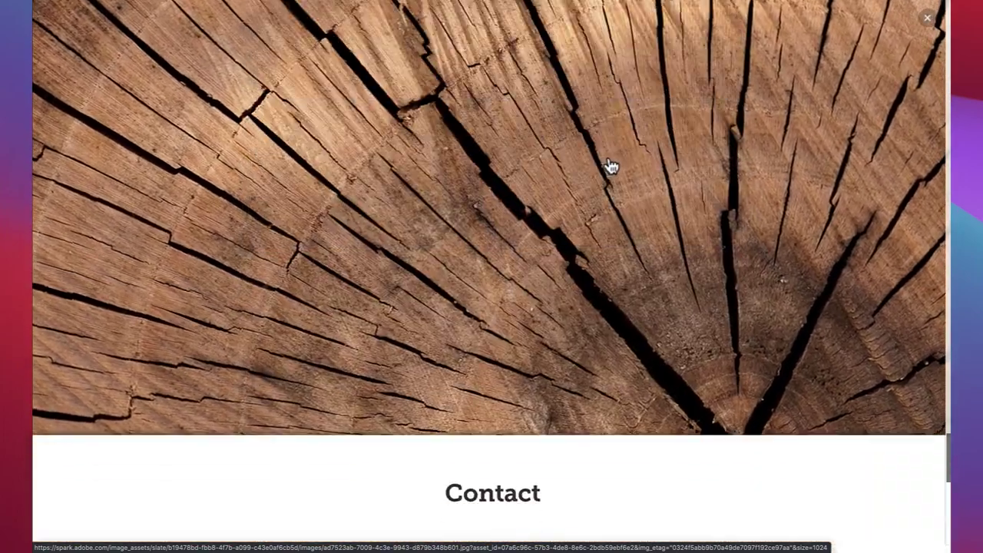
scroll(609, 167, "down", 8)
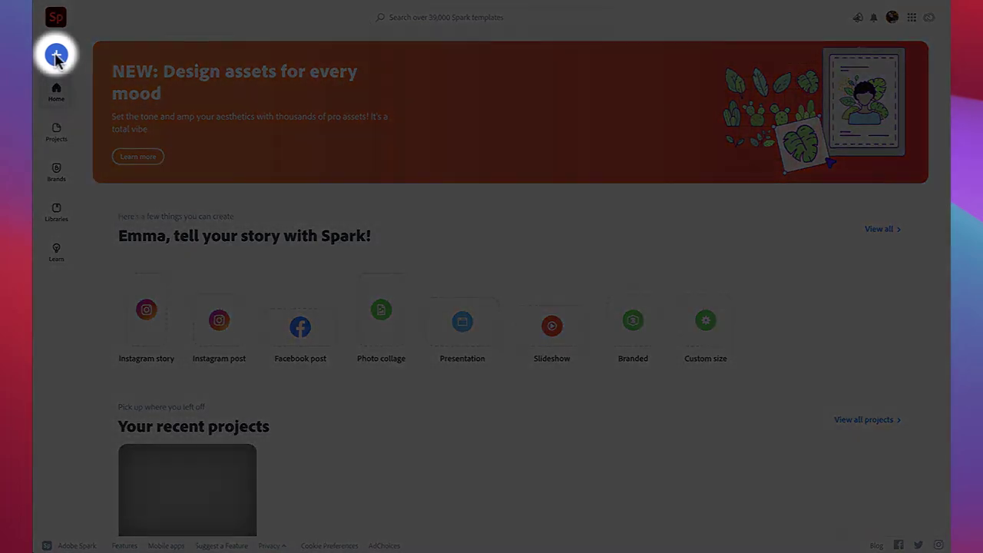
Step: Create a new Web page project from the create menu
left_click(57, 57)
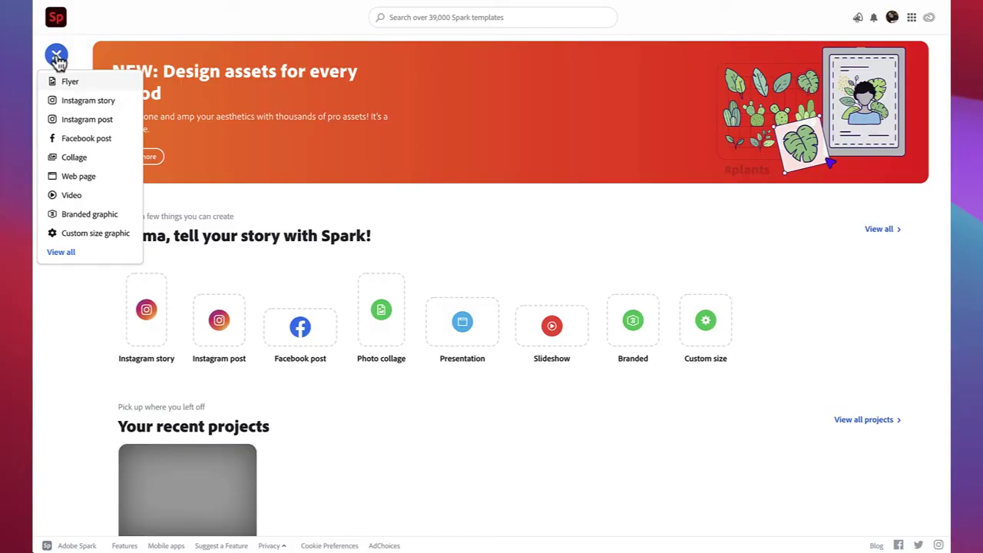
left_click(61, 175)
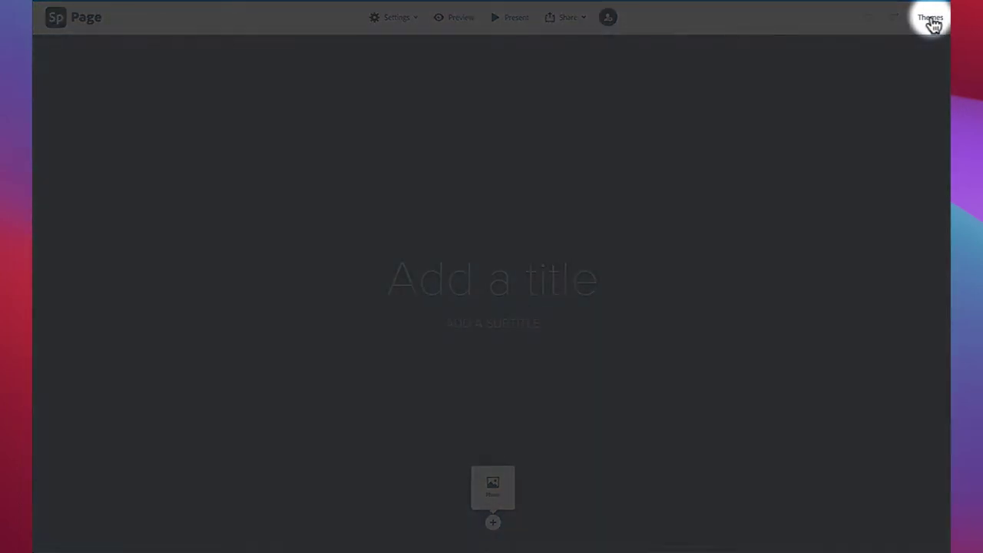
Step: Preview the Nightcap, Whimsy and Baldwin themes on the page
left_click(931, 23)
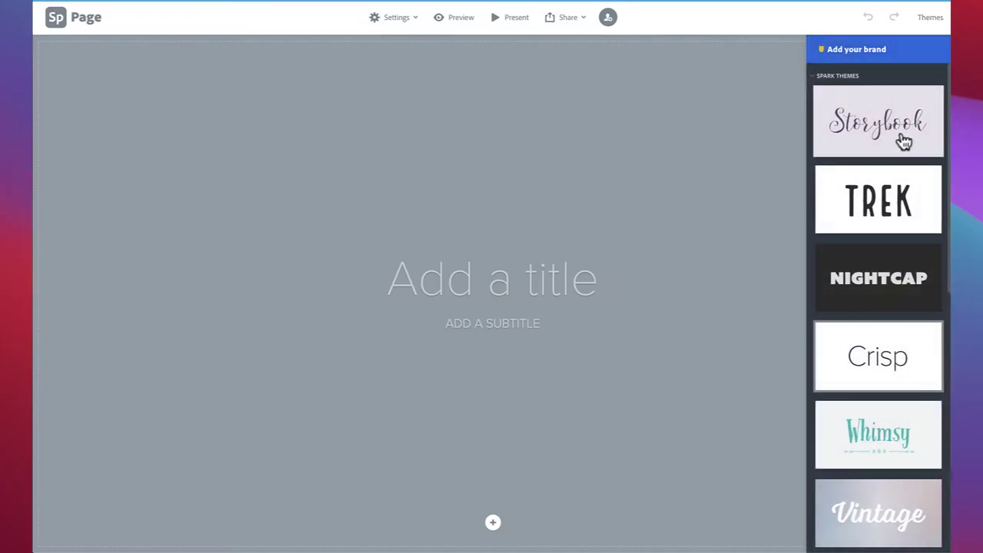
scroll(902, 146, "down", 7)
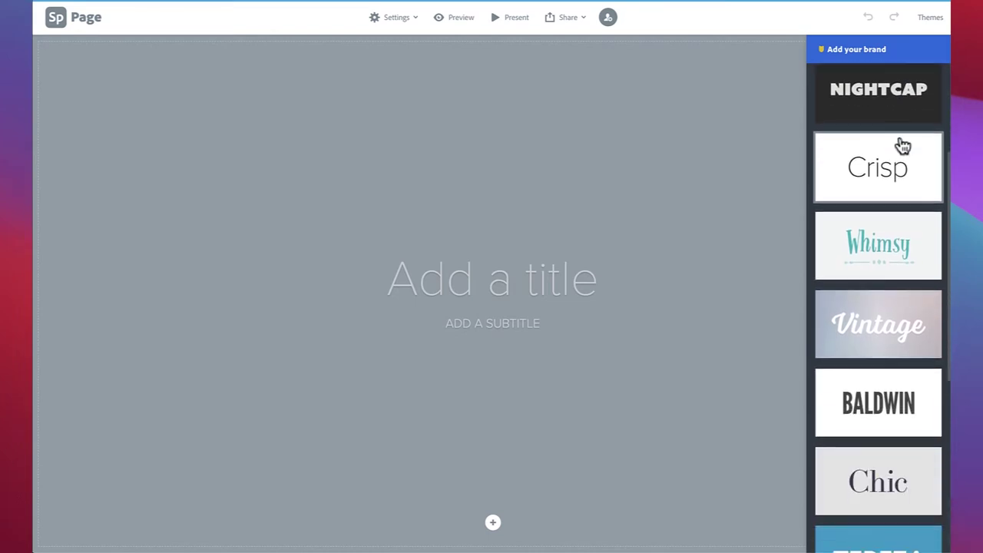
scroll(902, 146, "up", 7)
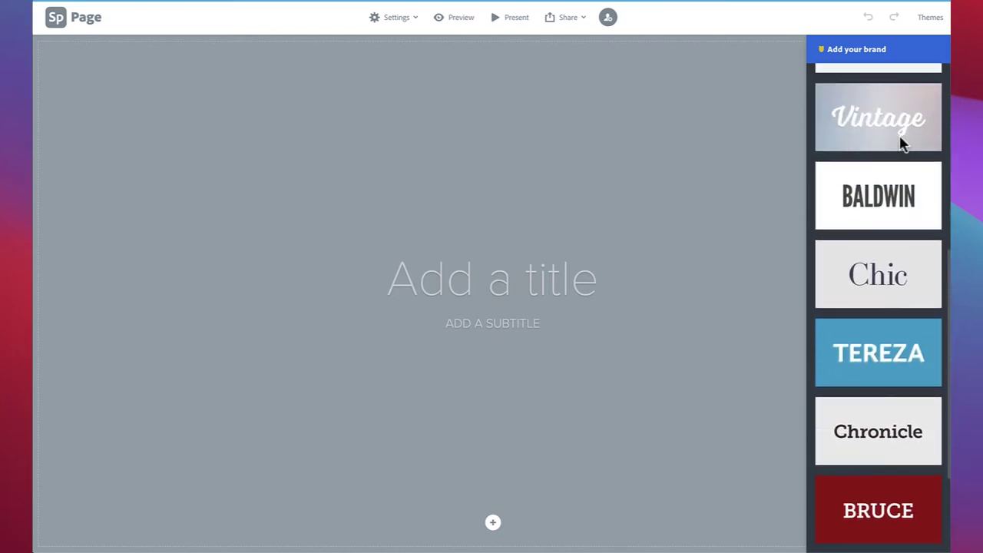
left_click(888, 300)
left_click(877, 416)
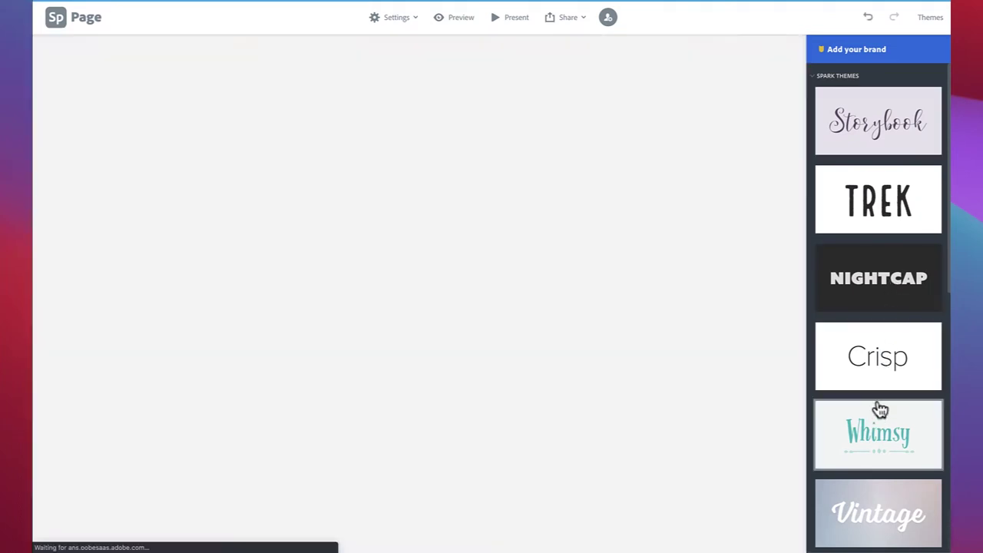
scroll(879, 403, "down", 3)
left_click(886, 351)
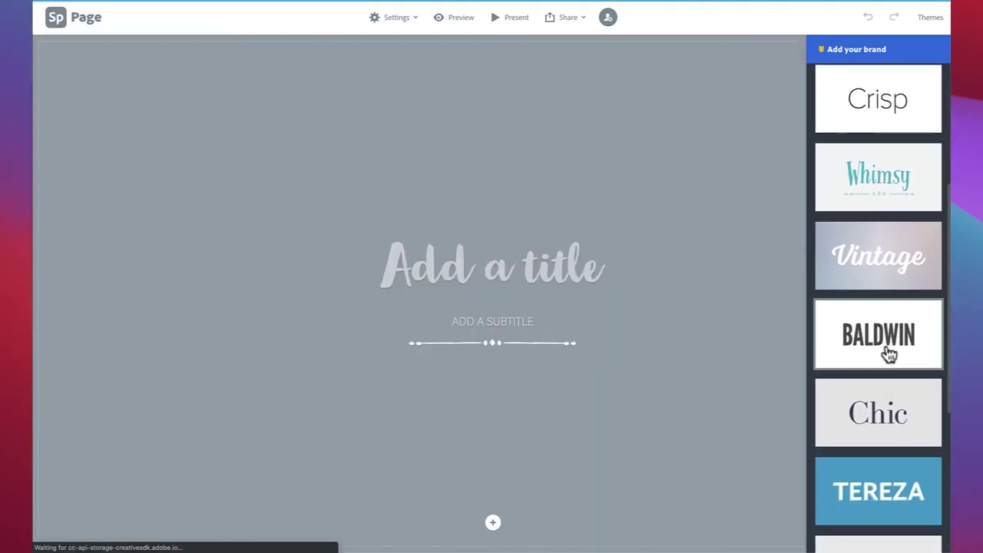
Step: Try the Chic and Bruce themes, then apply Chronicle
left_click(886, 423)
scroll(885, 424, "down", 2)
scroll(885, 424, "down", 4)
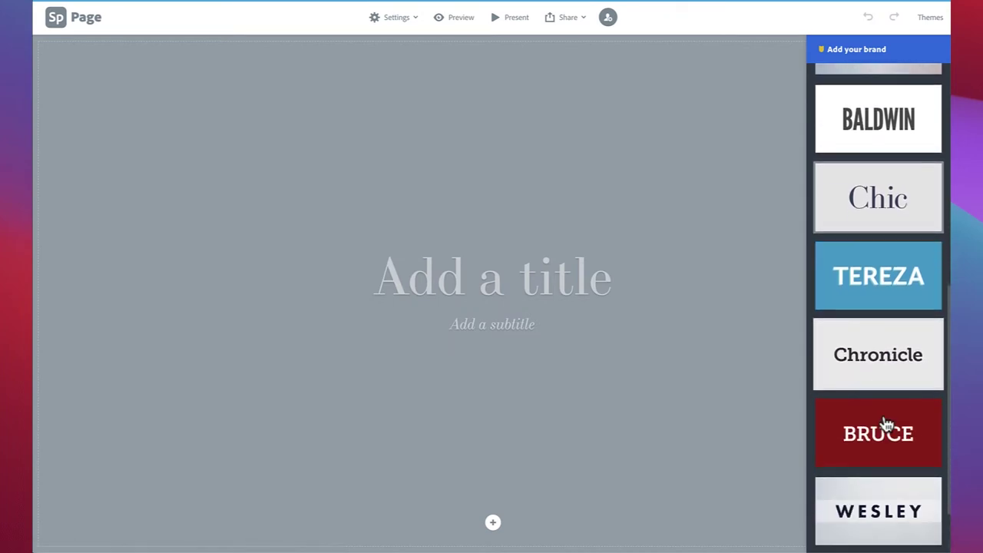
left_click(893, 406)
left_click(892, 338)
left_click(893, 286)
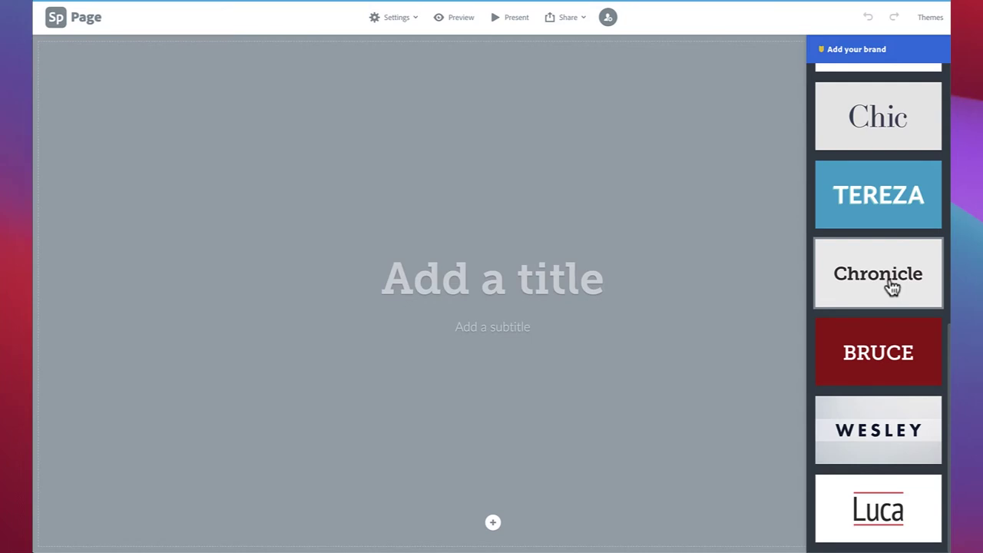
Step: Enter the carpenter's full name as the title and 'Carpenter' as the subtitle
left_click(552, 280)
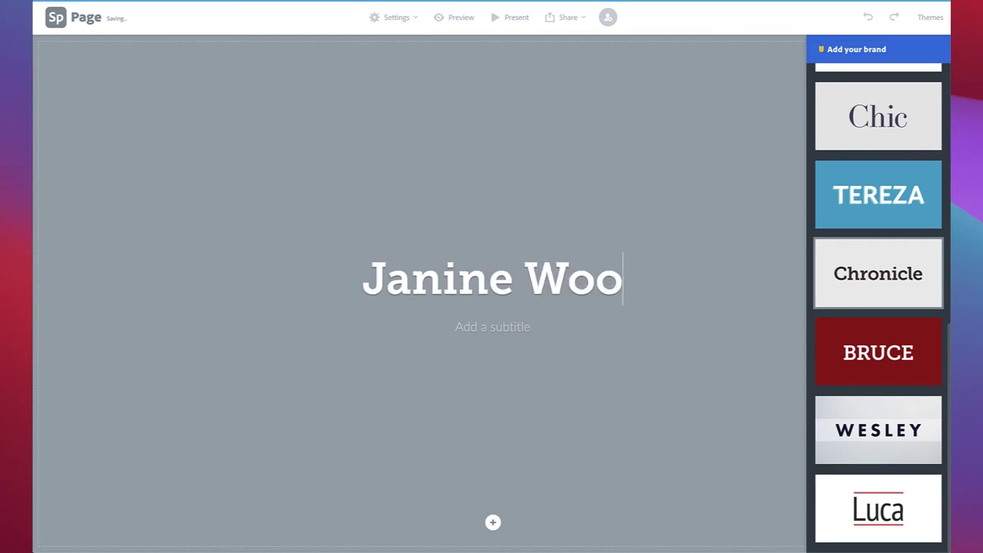
left_click(523, 328)
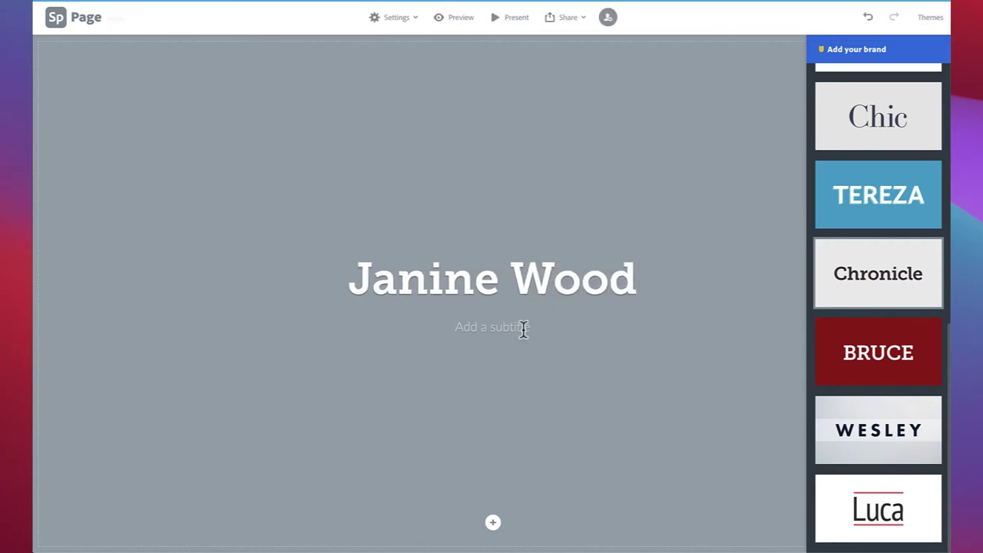
type("Ca")
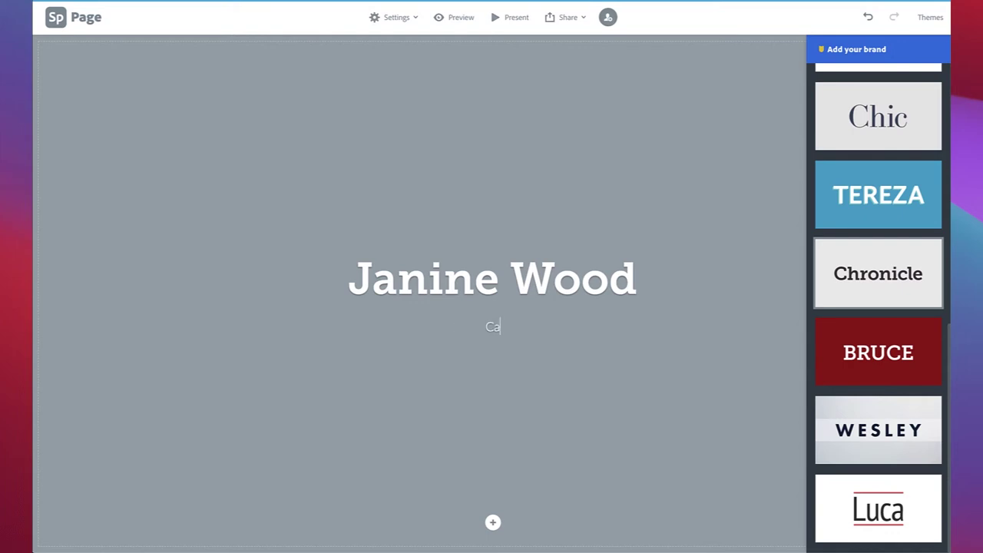
type("rpenter")
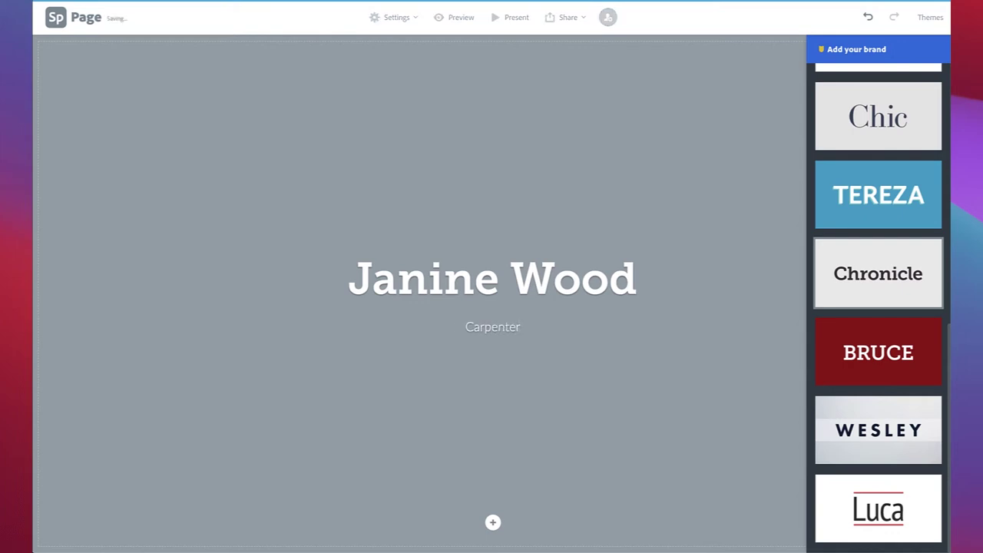
left_click(603, 353)
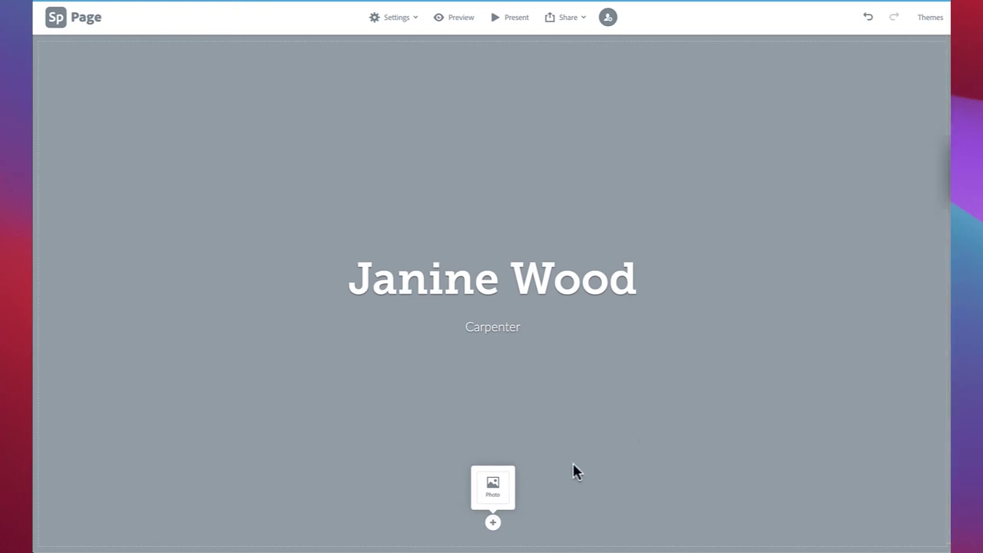
Step: Add a photo block and upload header.jpg from the Sample Portfolio folder
left_click(493, 523)
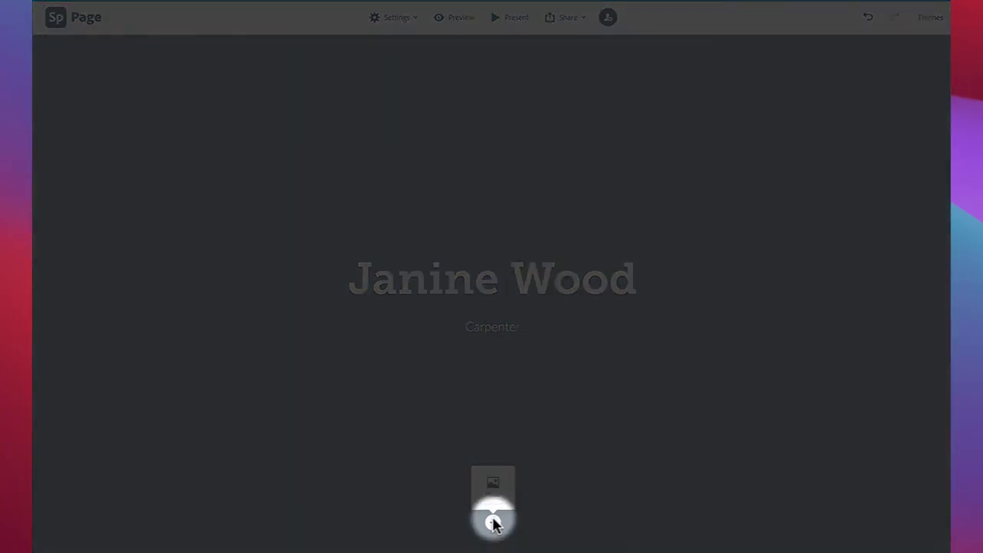
left_click(495, 492)
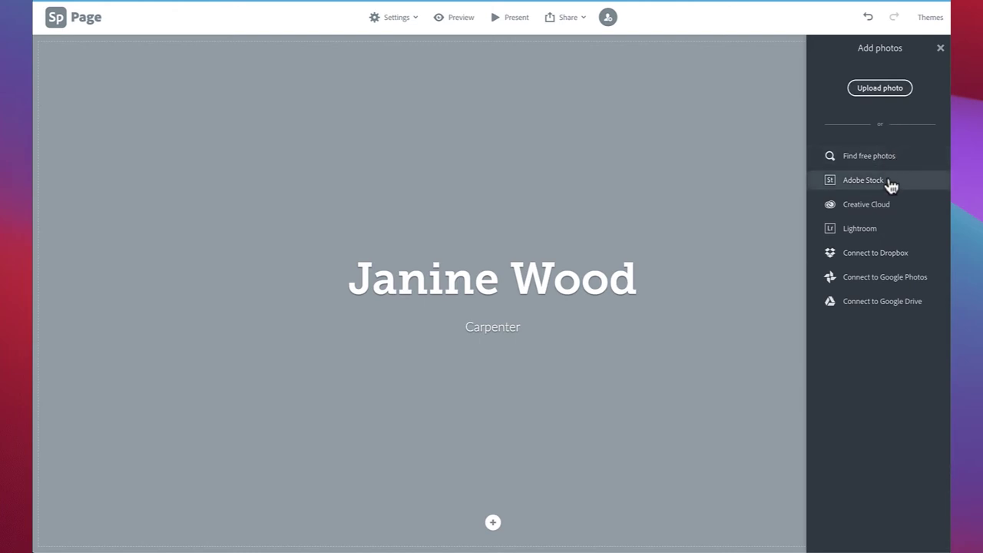
left_click(897, 91)
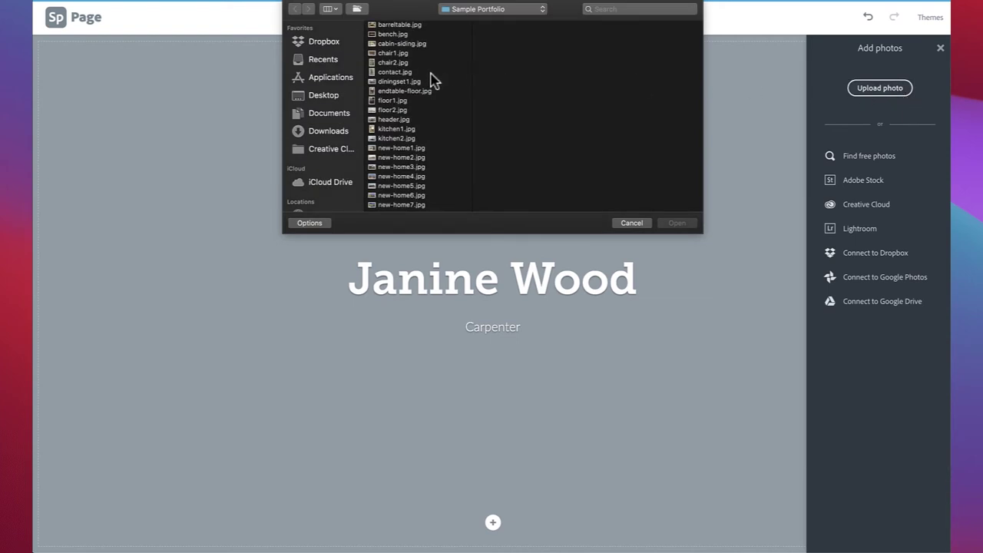
left_click(396, 121)
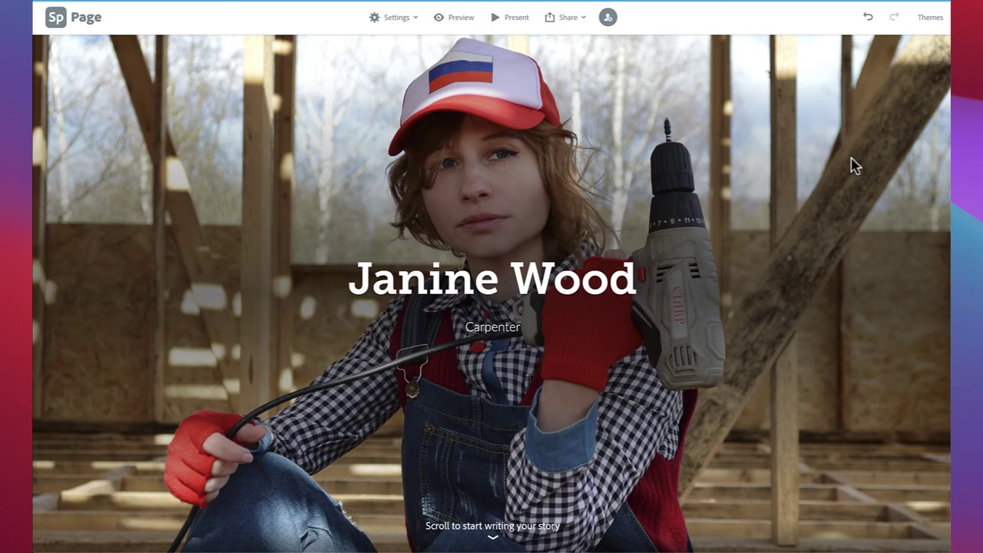
Step: Drag the title block to the bottom centre of the drill photo, then select the photo
left_click_drag(546, 282, 250, 362)
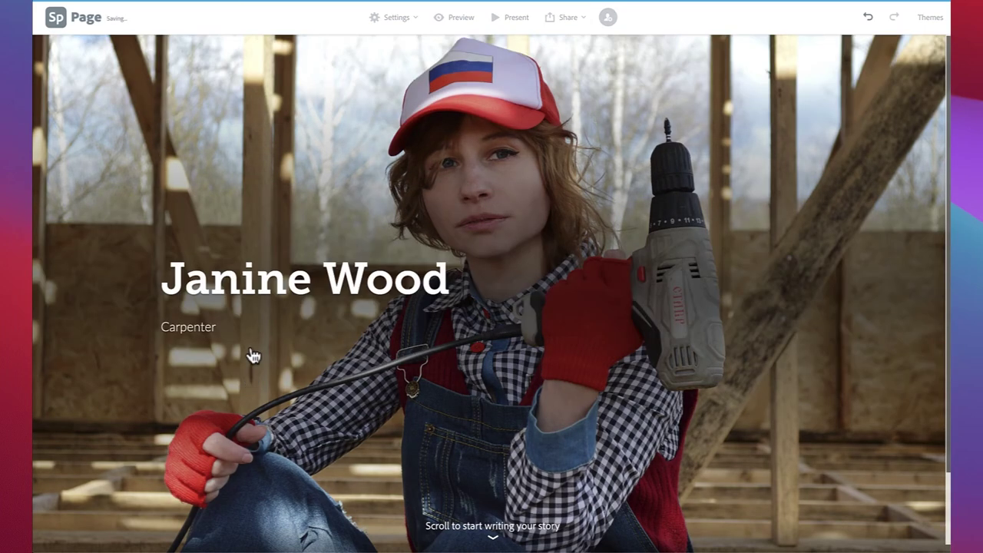
left_click_drag(259, 288, 829, 126)
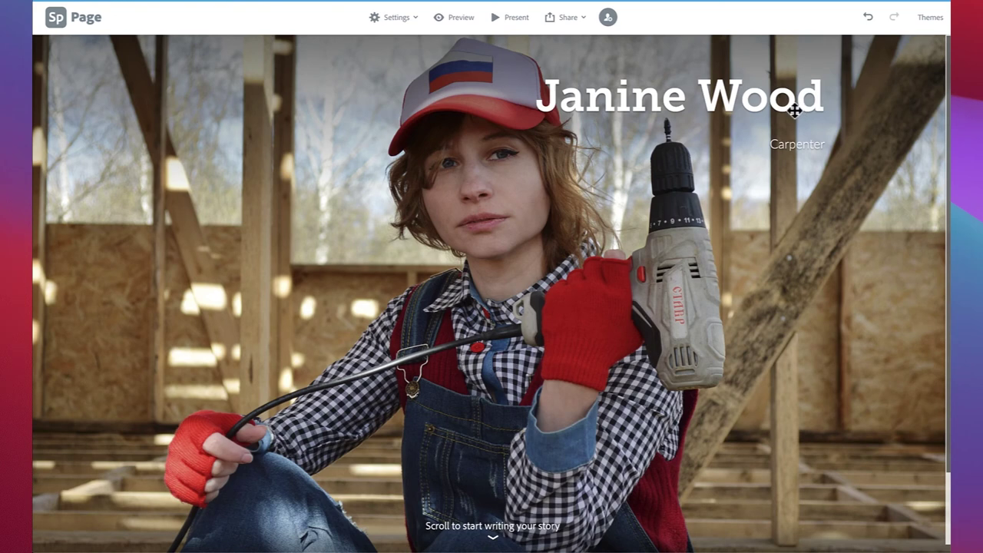
left_click_drag(773, 105, 595, 443)
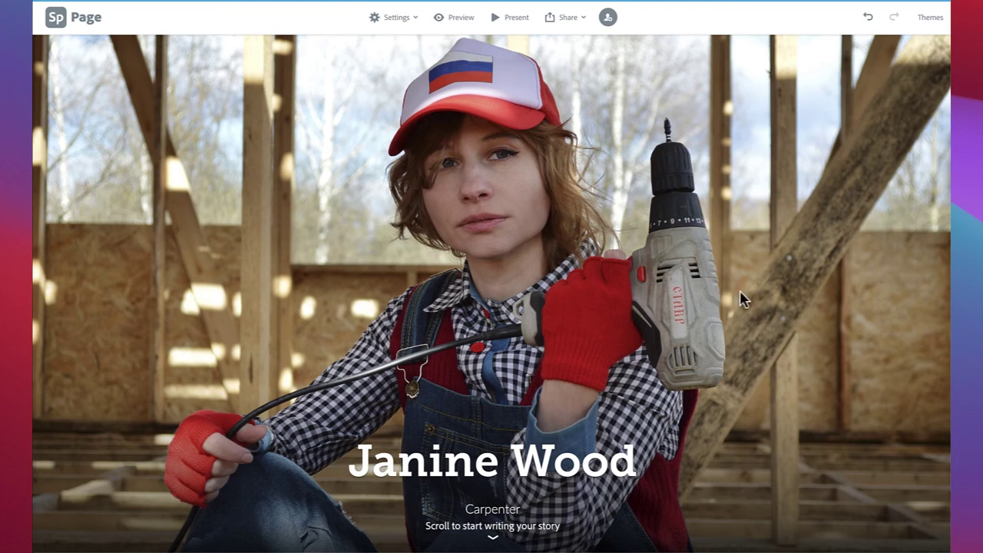
left_click(521, 351)
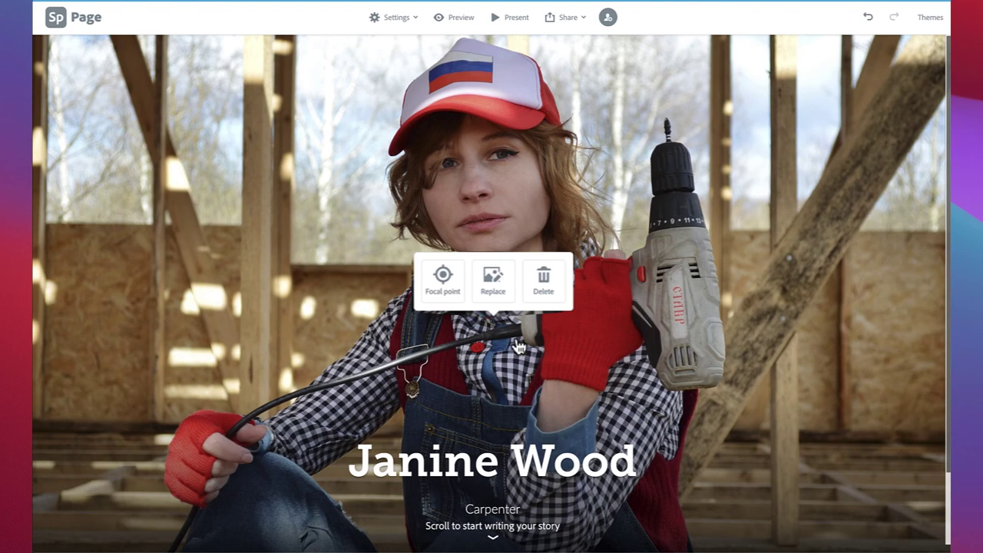
Step: Move the header photo's focal marker up onto the carpenter's face and save
left_click(445, 297)
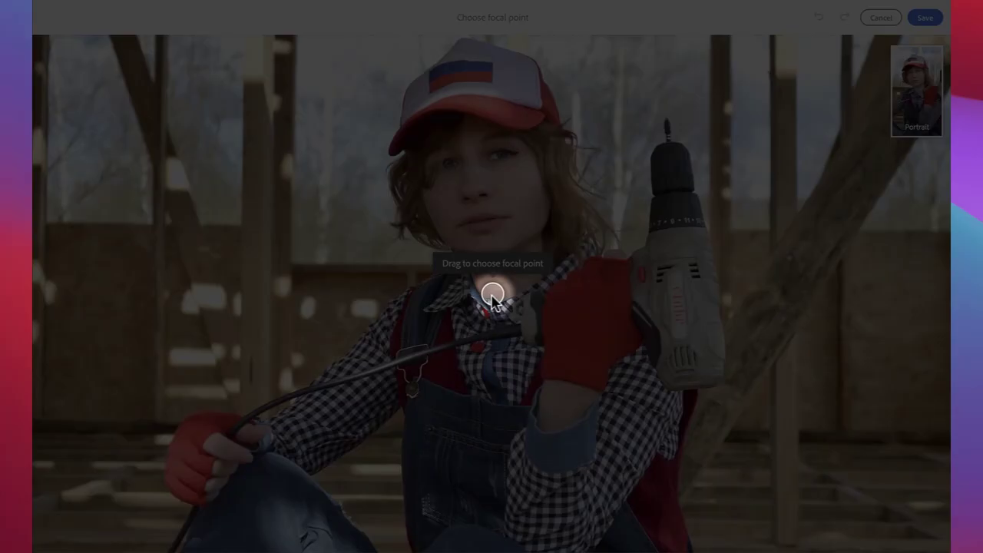
mouse_move(492, 294)
left_mouse_down()
mouse_move(496, 182)
mouse_move(494, 262)
mouse_move(500, 194)
mouse_move(489, 197)
left_mouse_up()
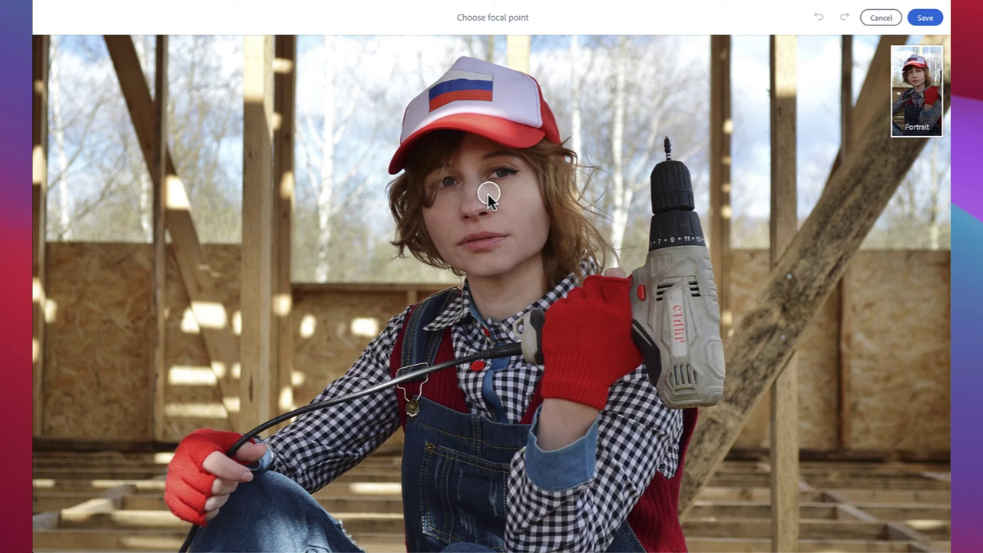
left_click(922, 19)
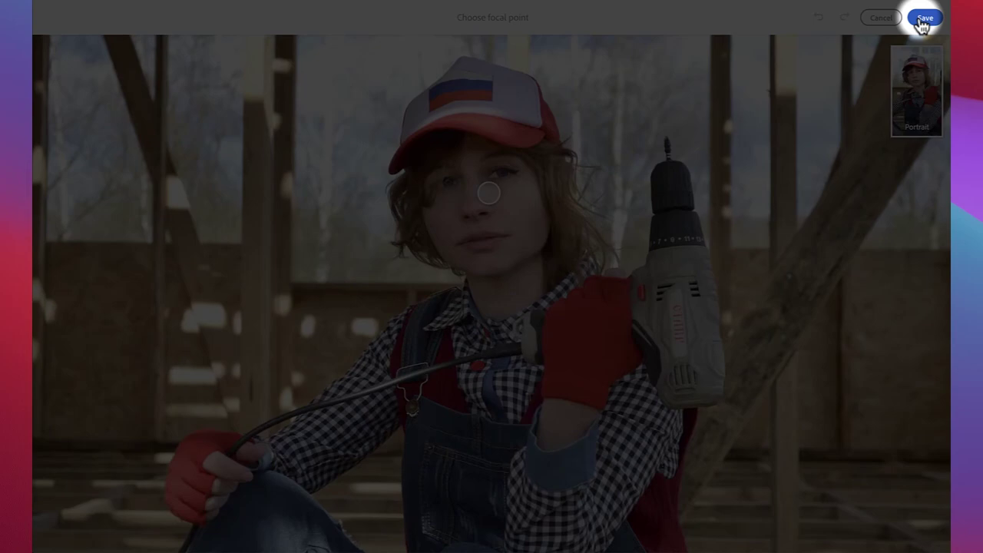